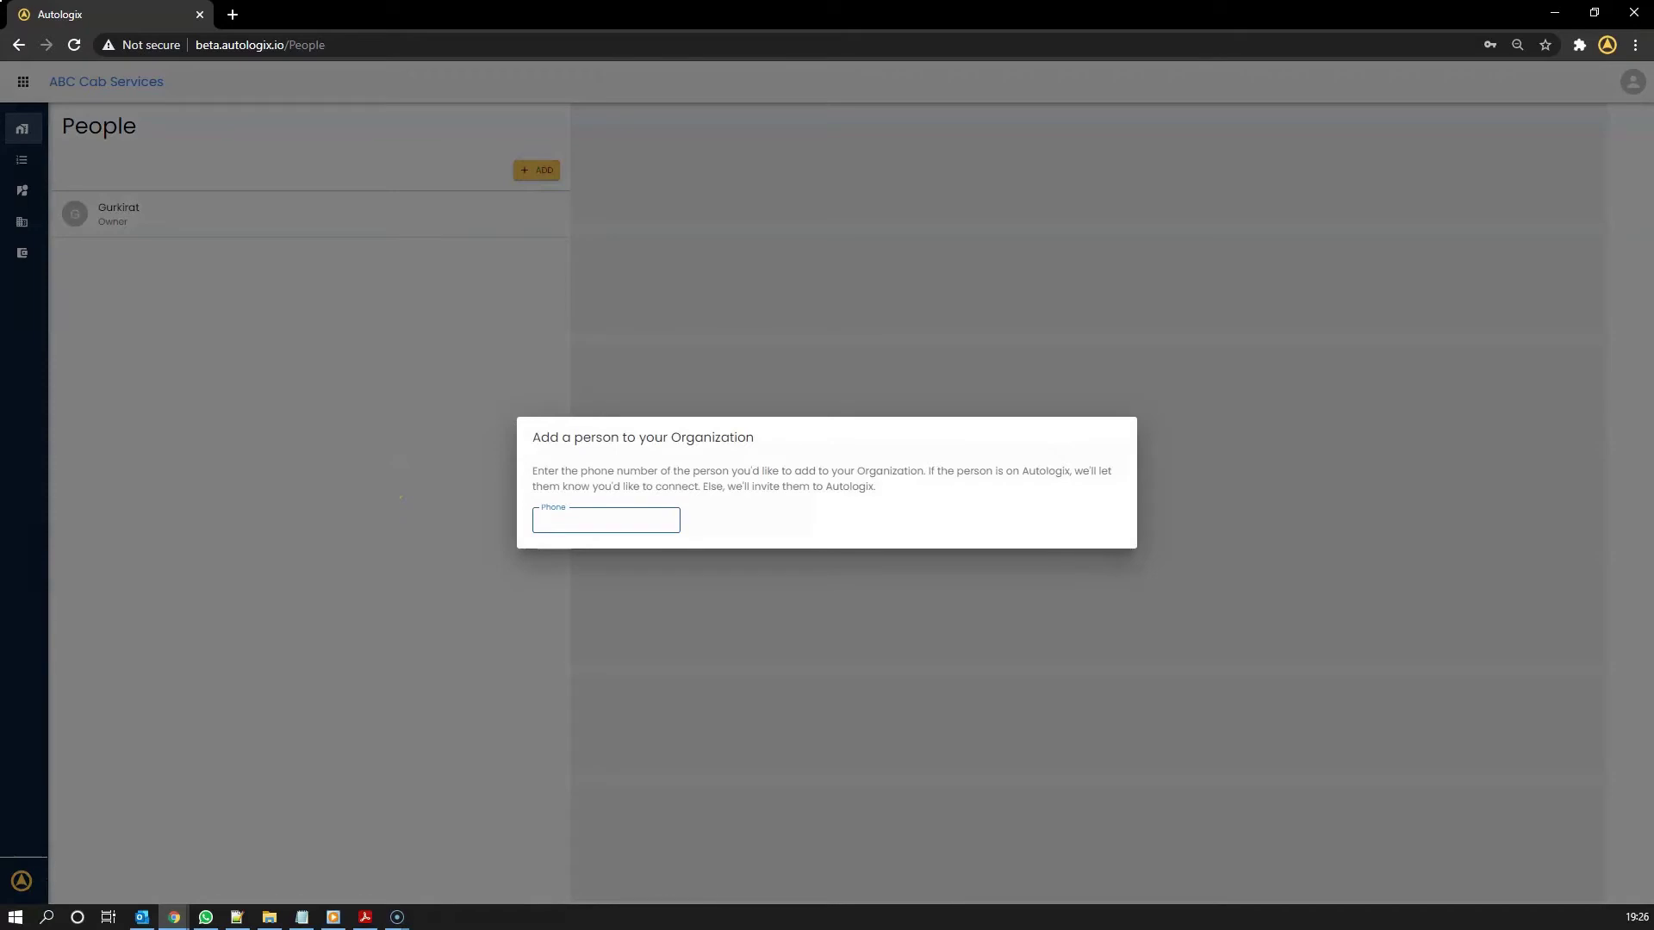
Step: Paste the new employee's phone number into the Phone field to find his existing account
key(alt+Tab)
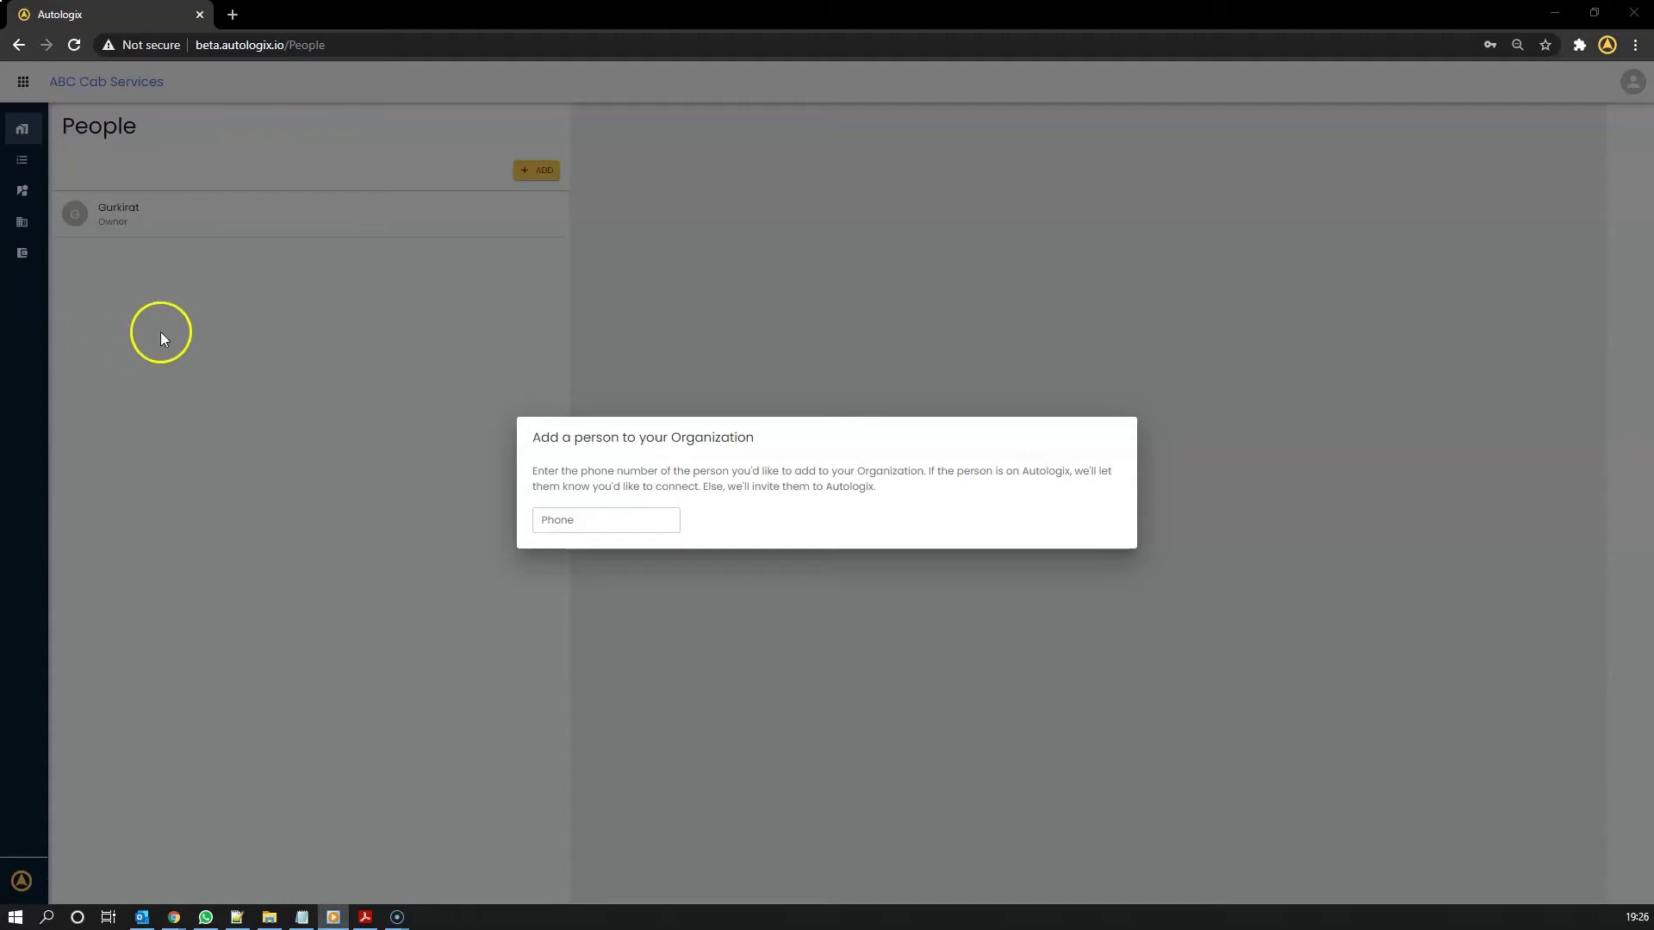
click(561, 511)
key(ctrl+v)
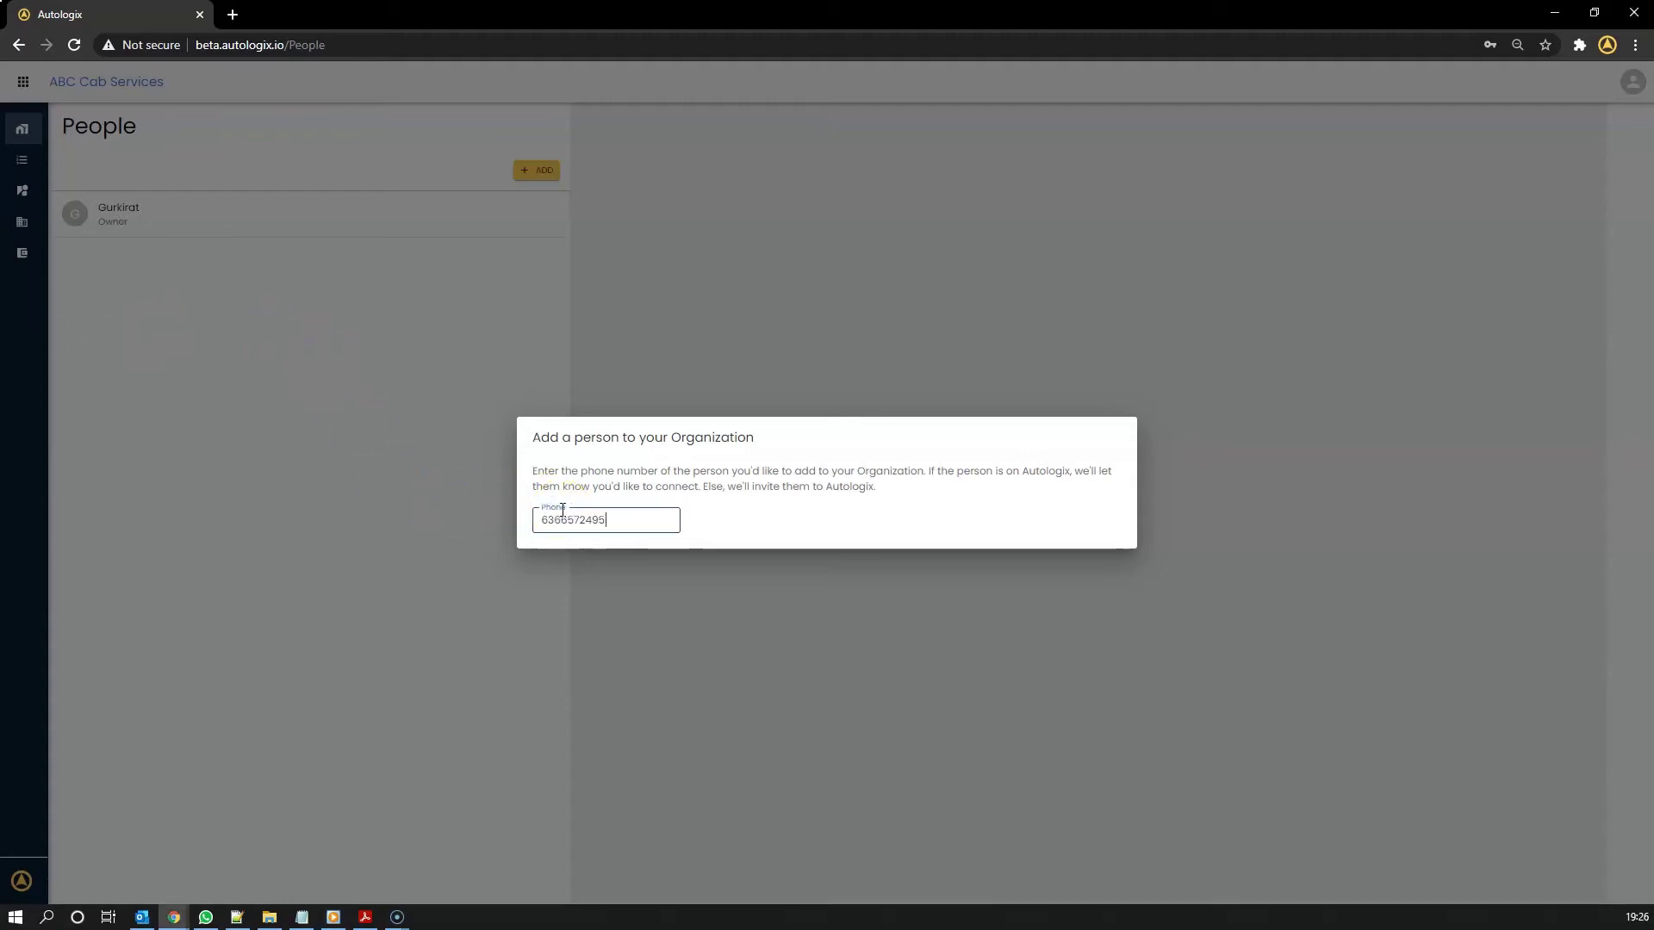
key(alt+Tab)
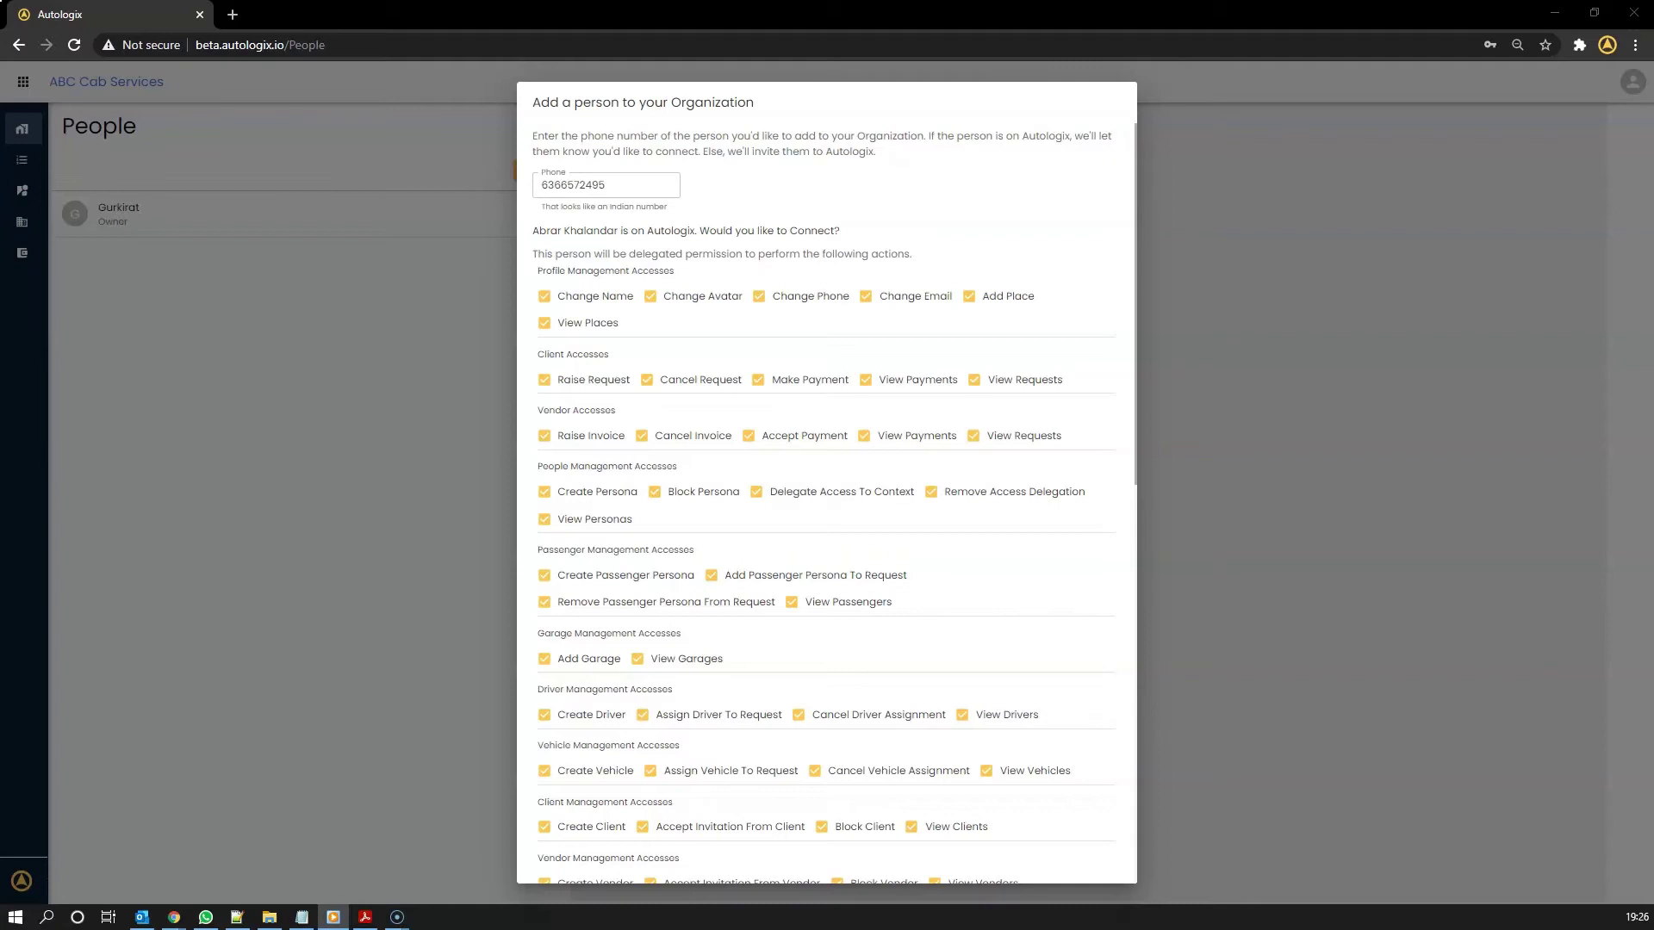
scroll(702, 564, down, 2)
scroll(702, 565, down, 10)
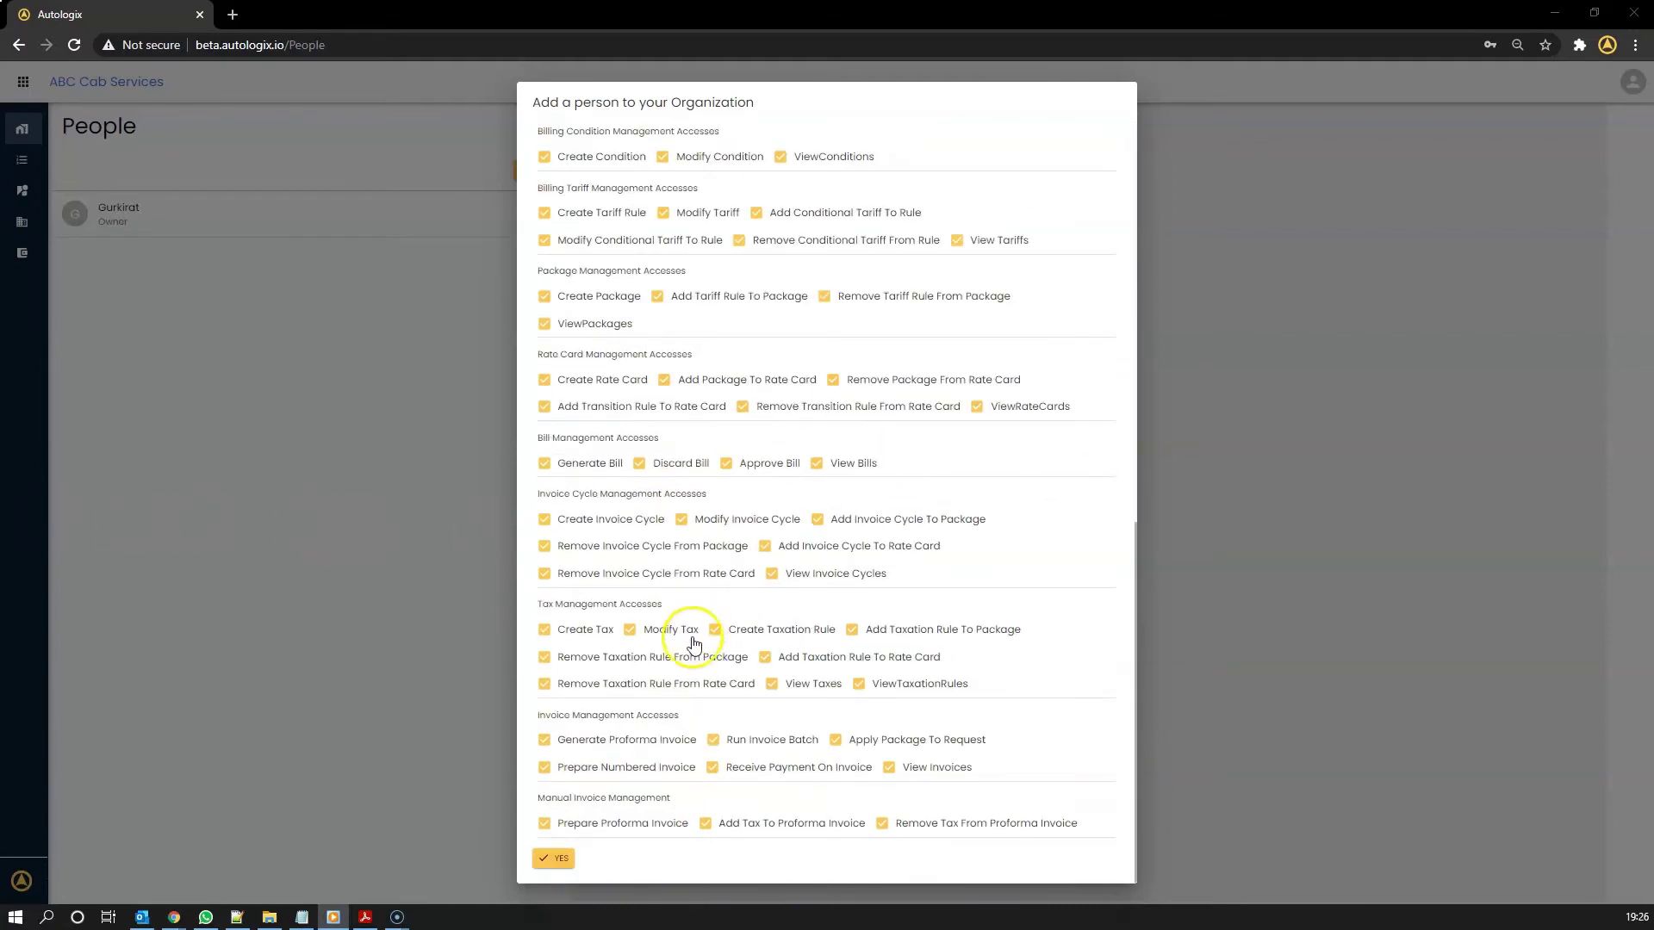
click(553, 856)
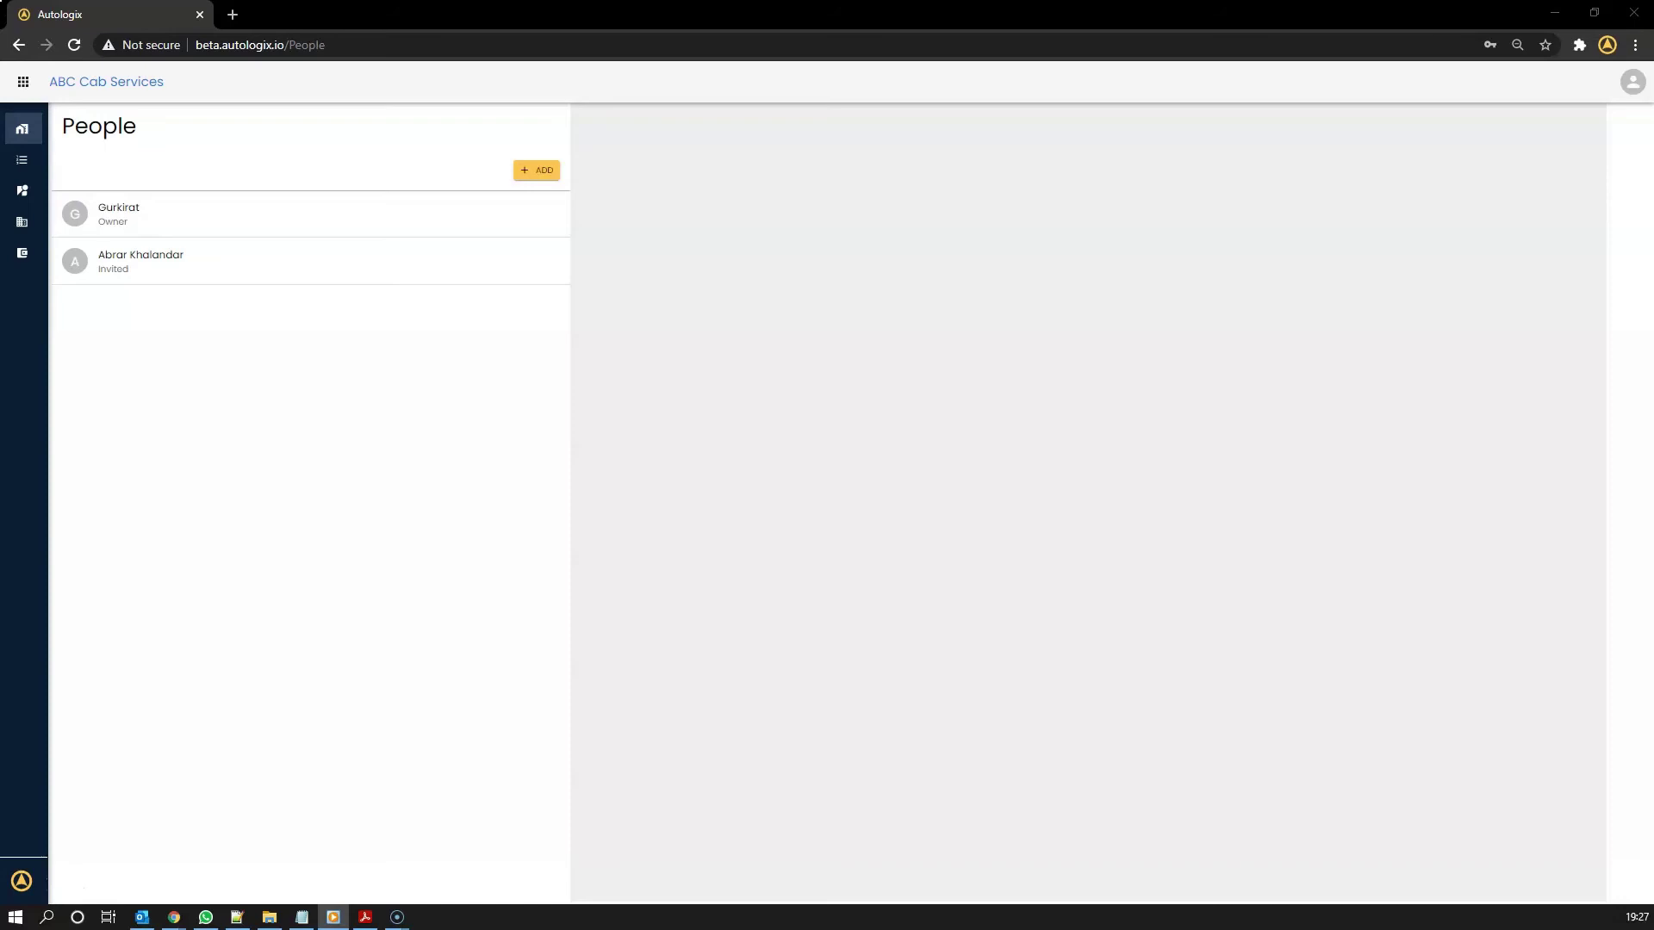
click(286, 268)
key(alt+Tab)
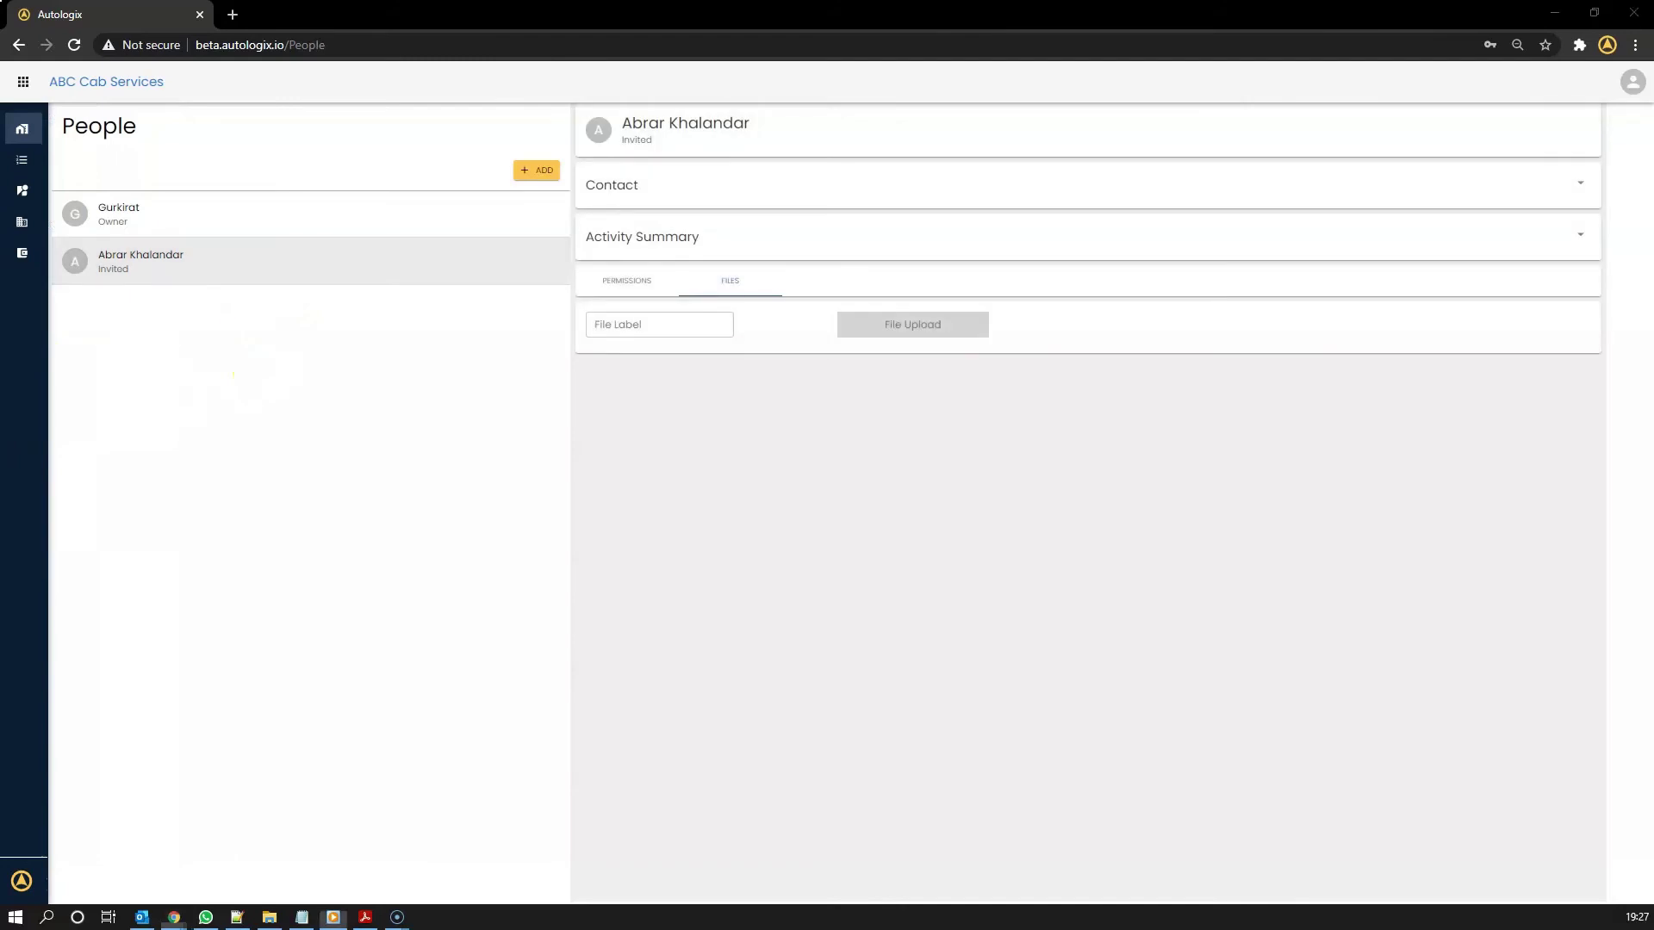
click(1580, 185)
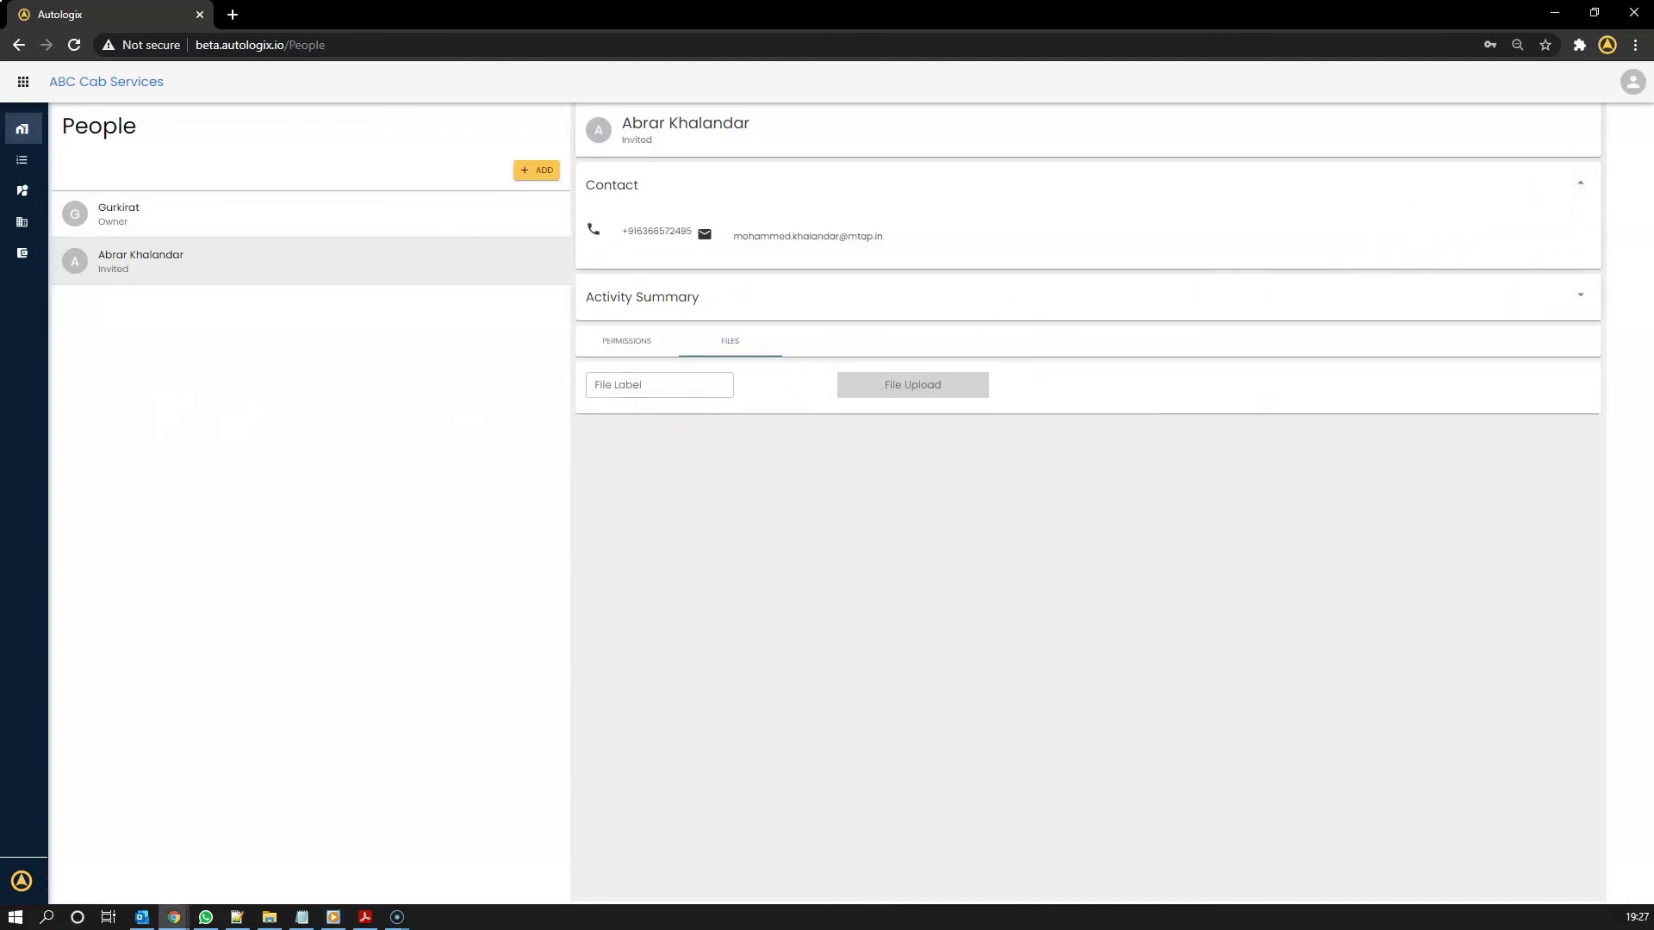
key(alt+Tab)
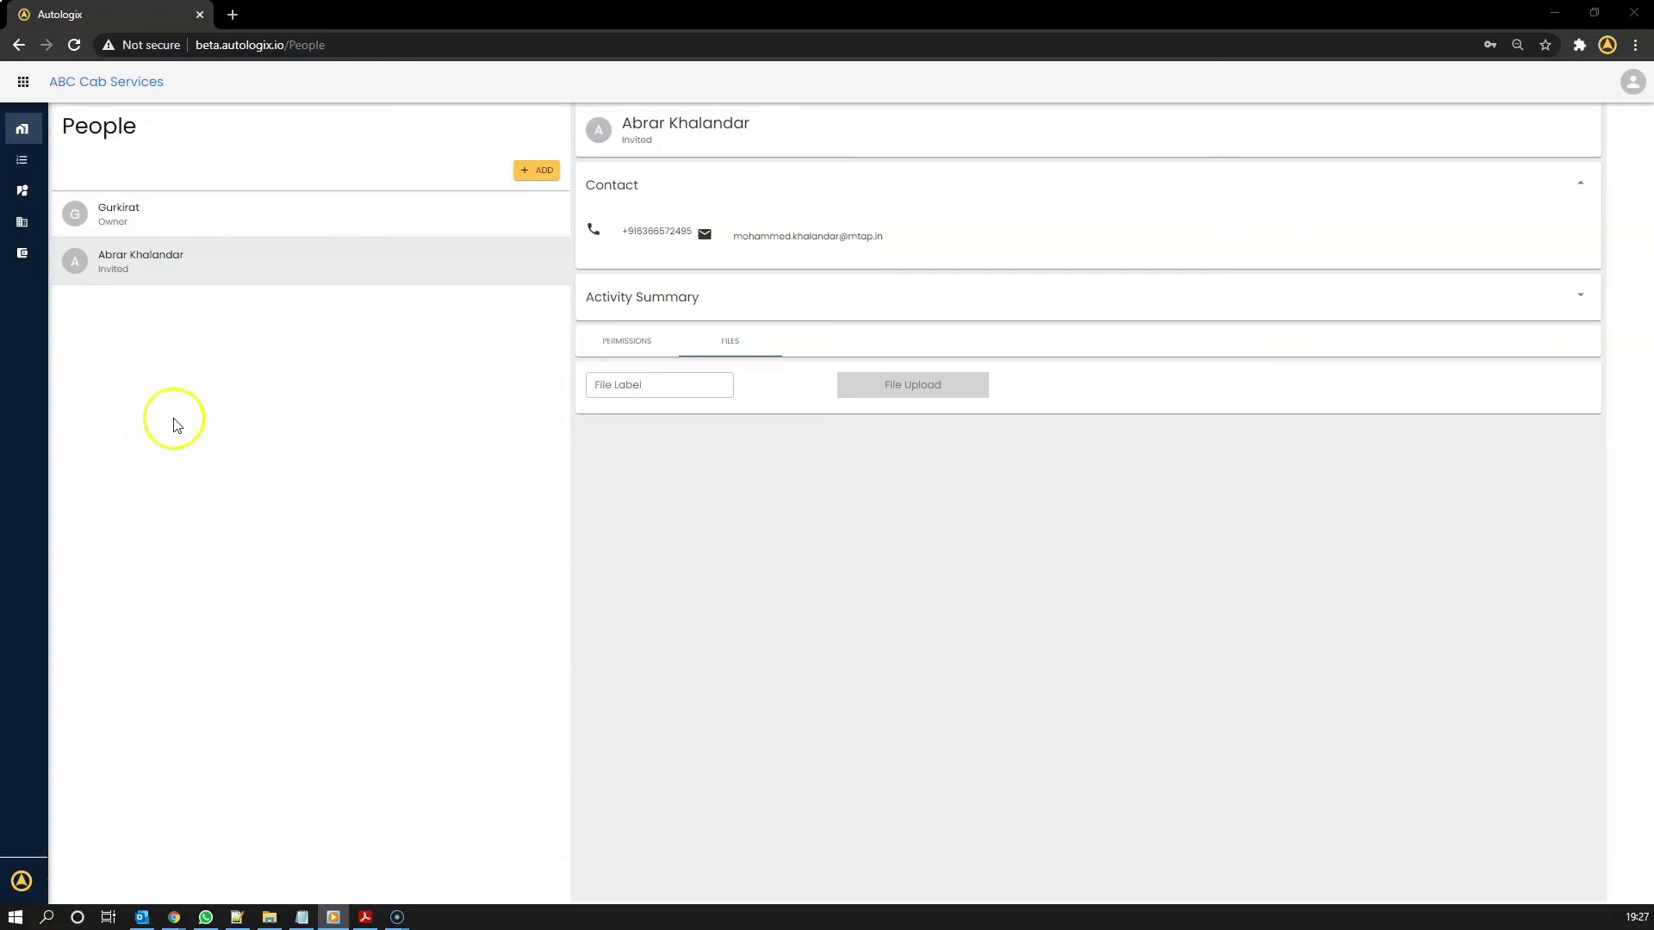
click(624, 344)
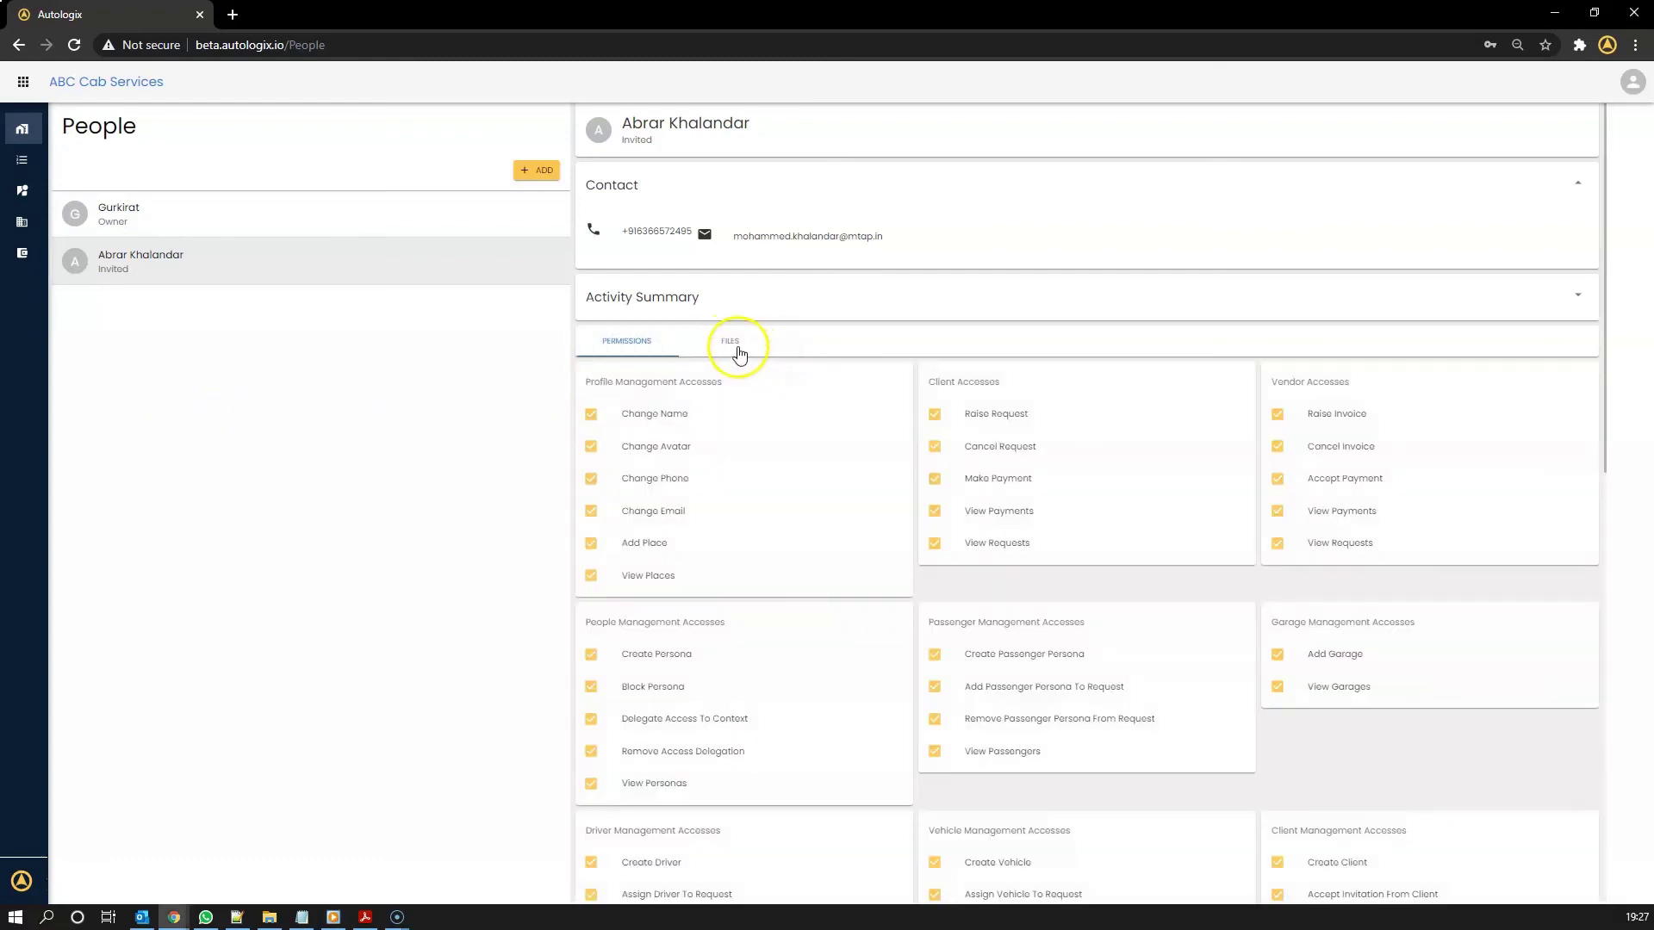
click(734, 344)
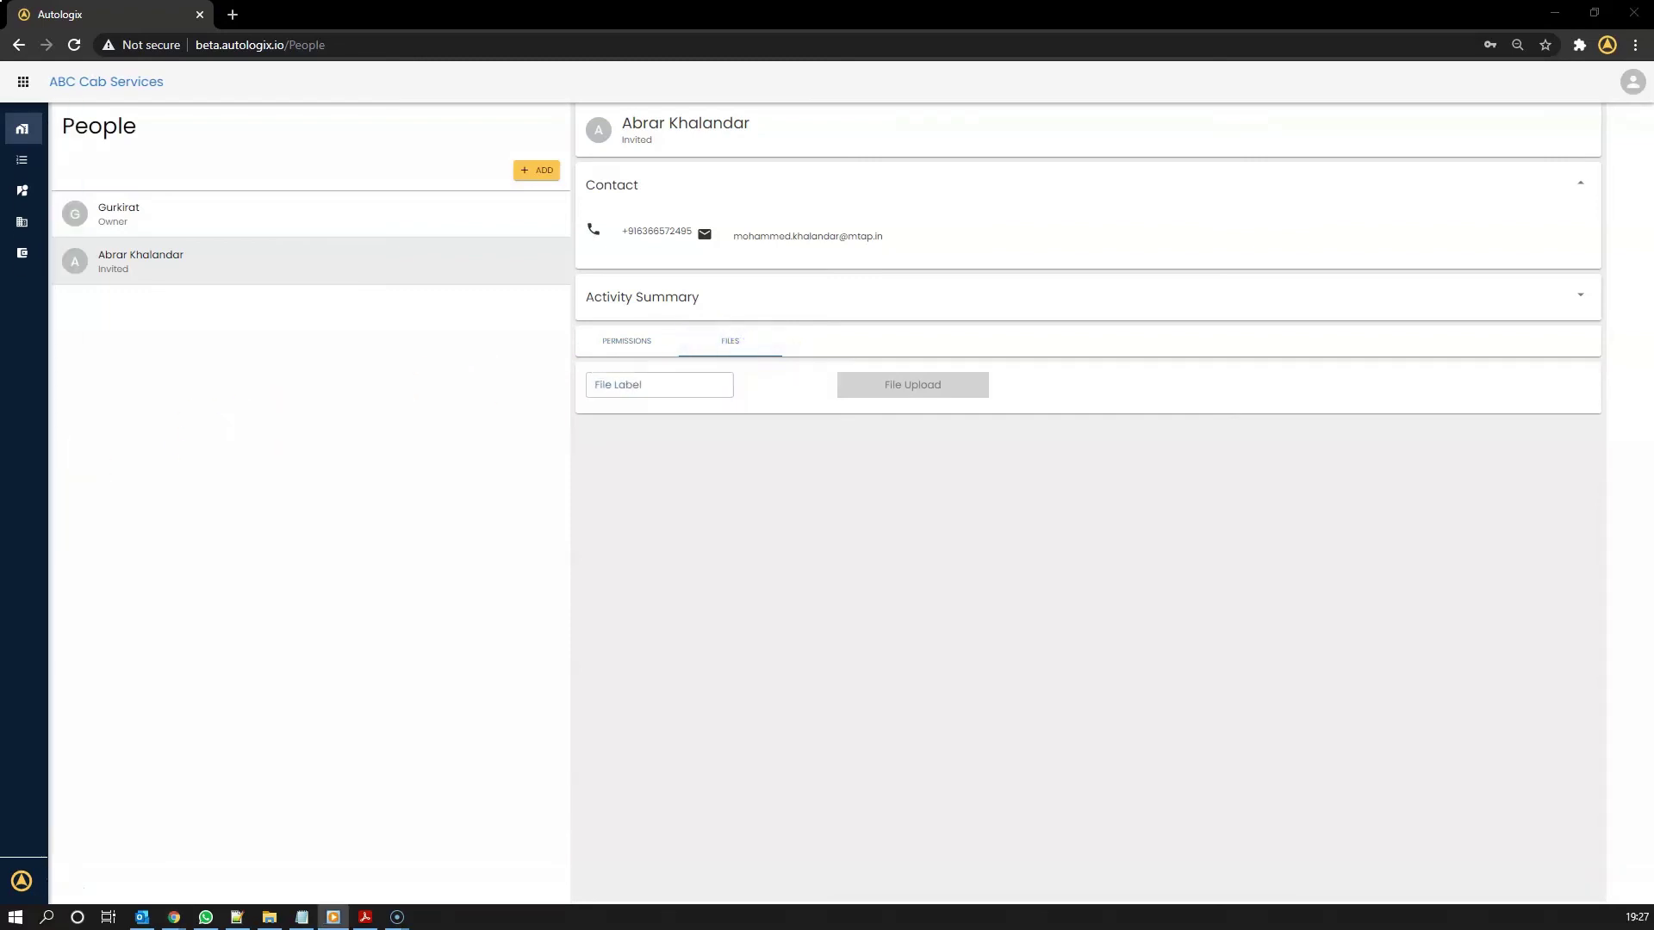